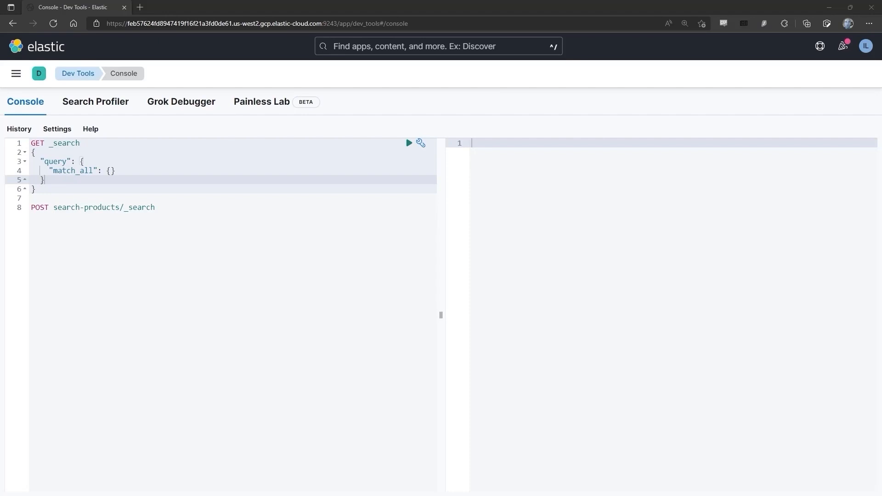
Run the POST search-products/_search request in the Console
click(31, 198)
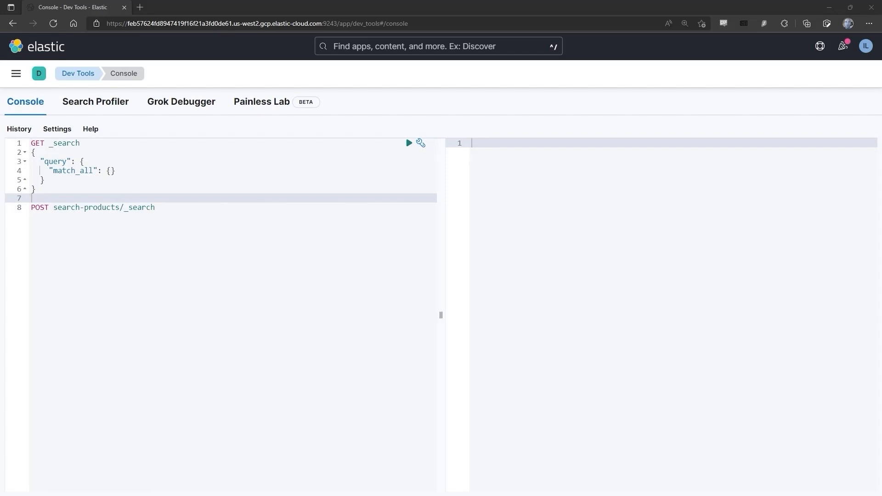
click(156, 207)
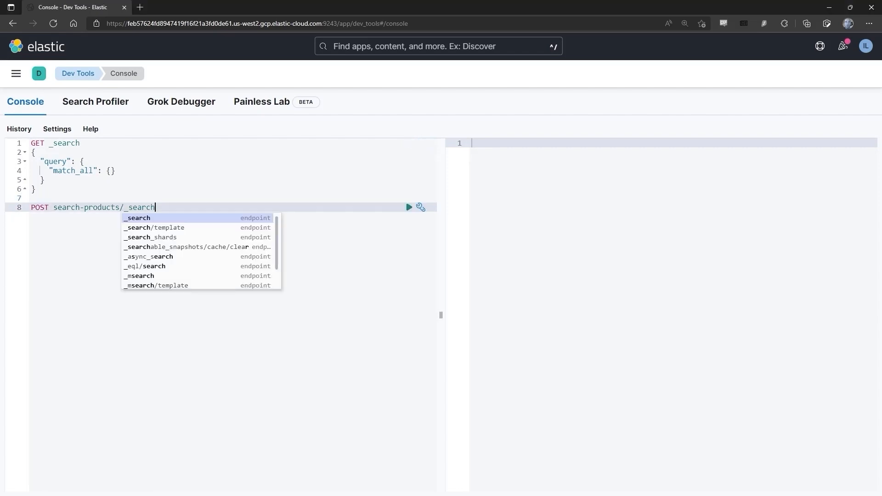
click(409, 207)
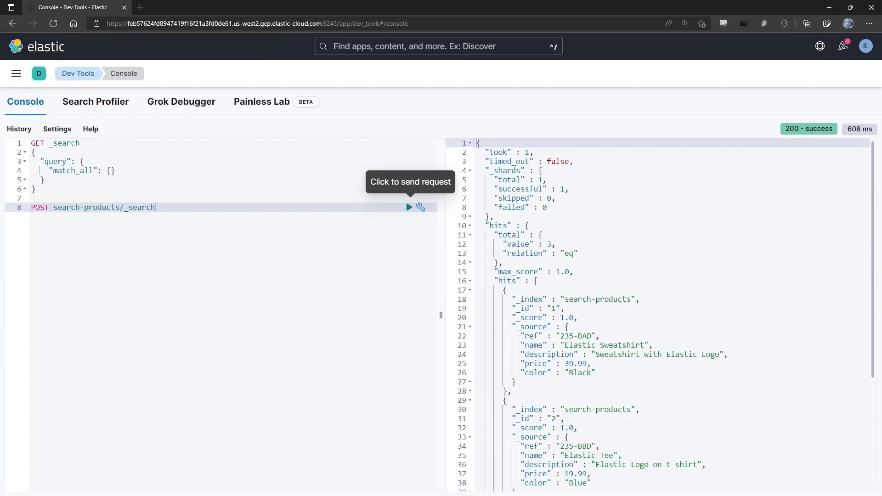
click(156, 207)
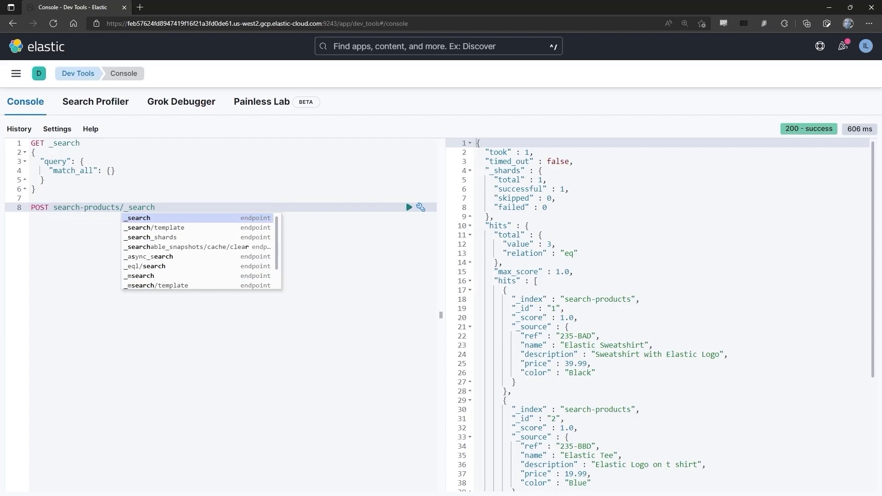
click(32, 199)
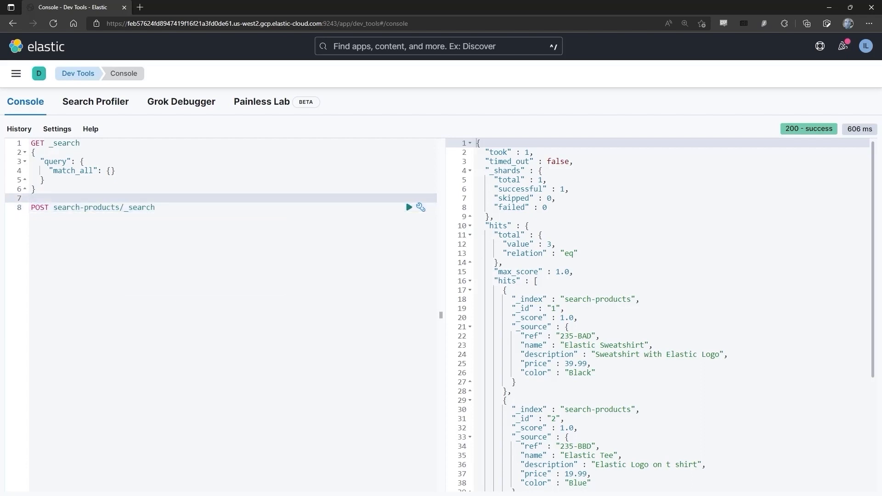
Start a new App Search engine and name it search-products
click(16, 74)
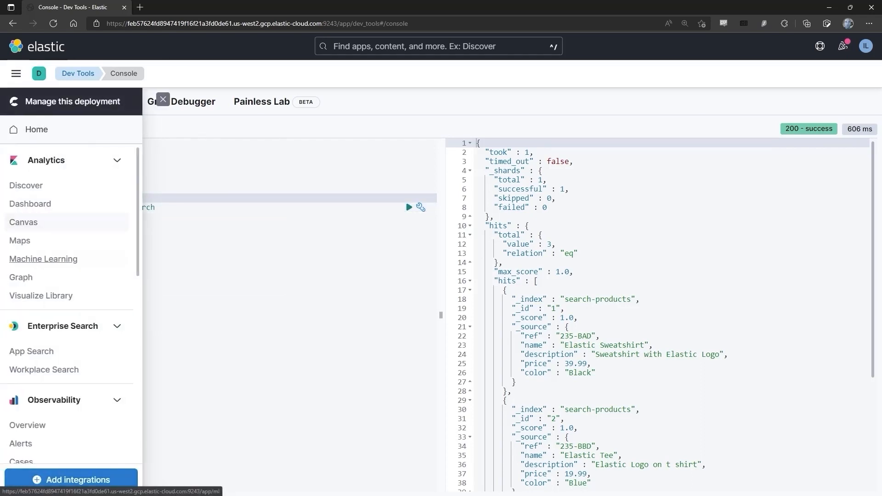
click(32, 351)
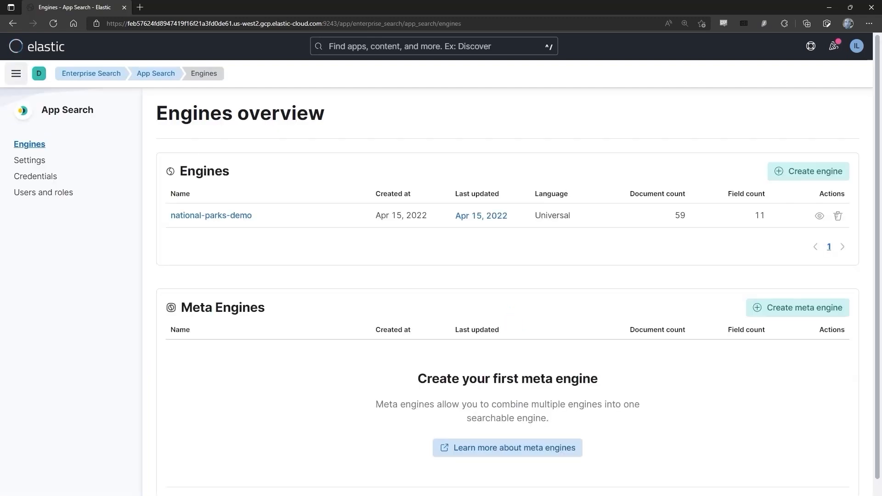
click(809, 171)
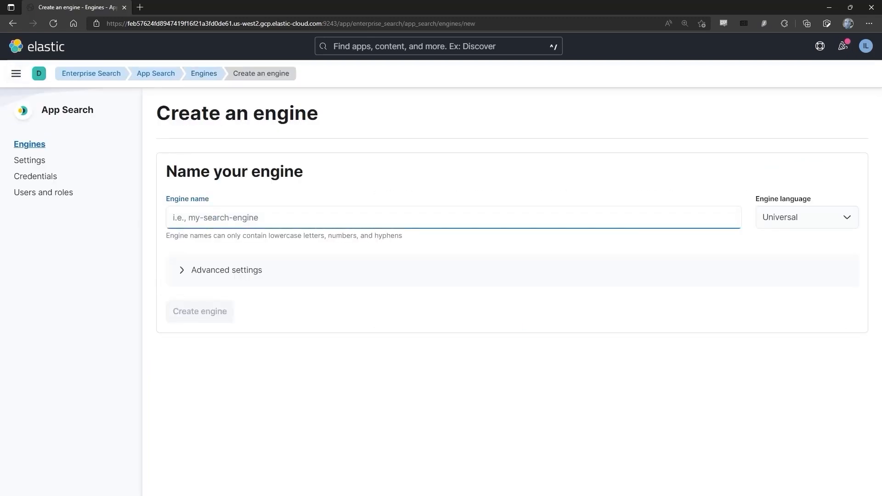
text(search)
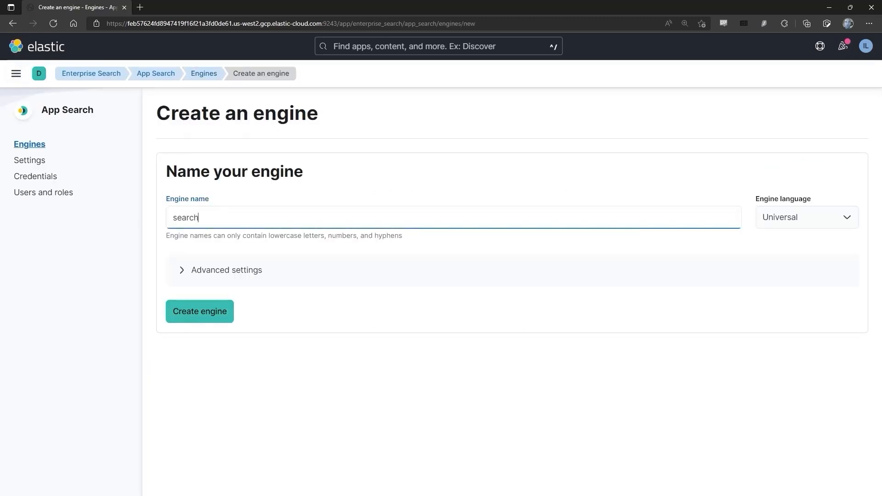
text(-products)
Create the engine with data managed in the existing search-products Elasticsearch index, and open its relevance tuning
click(227, 270)
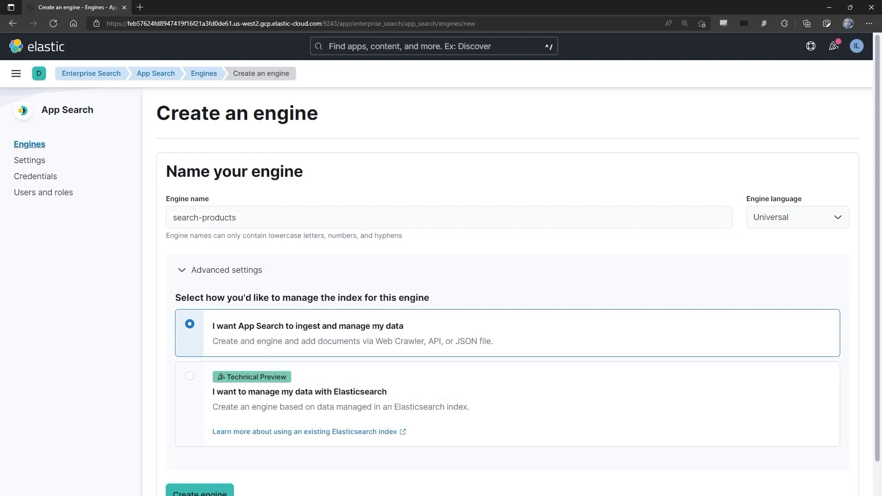
click(189, 376)
scroll(508, 294, down, 3)
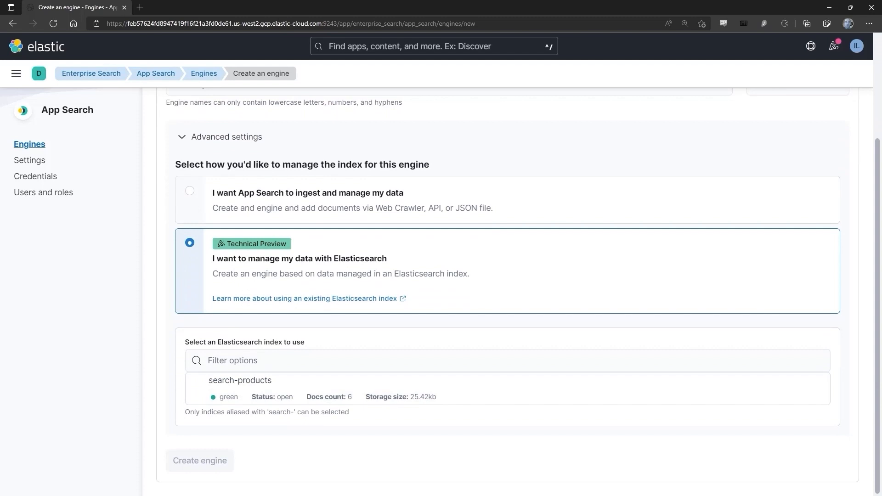
click(240, 381)
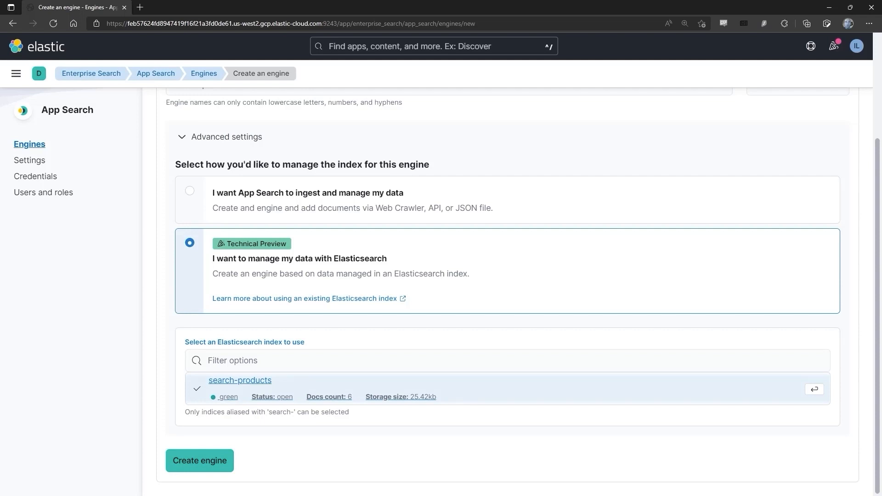
click(200, 460)
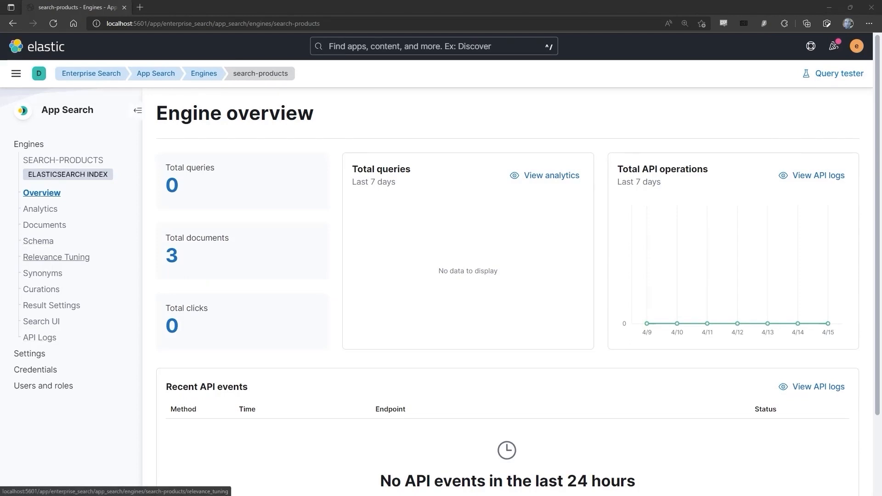
click(56, 257)
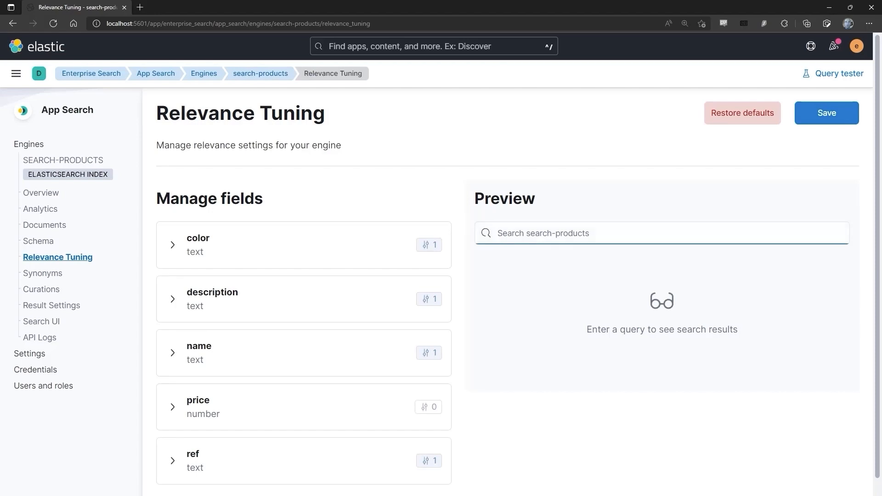
In Thunder Client, send a GET request with a match_all query to the national-parks-demo engine's elasticsearch/_search endpoint
text(elastic-cloud.com/api/as/v0/engines/national-parks-demo/elasticsearch/_search)
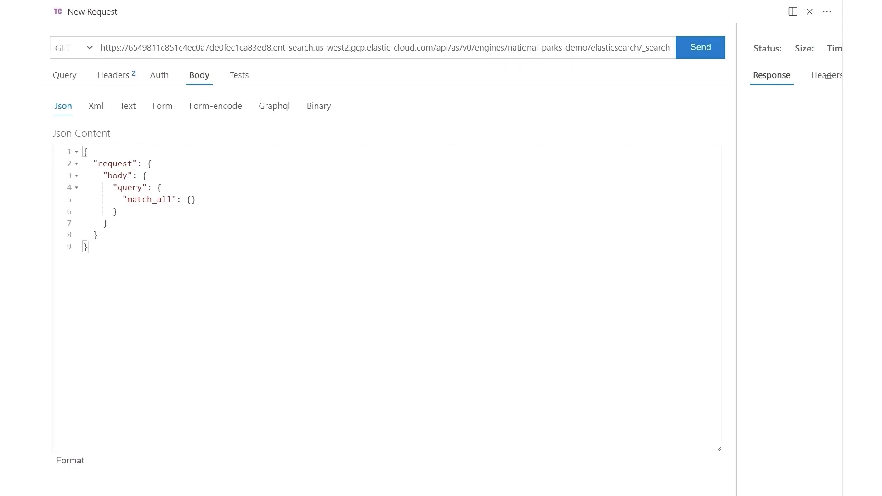
click(701, 48)
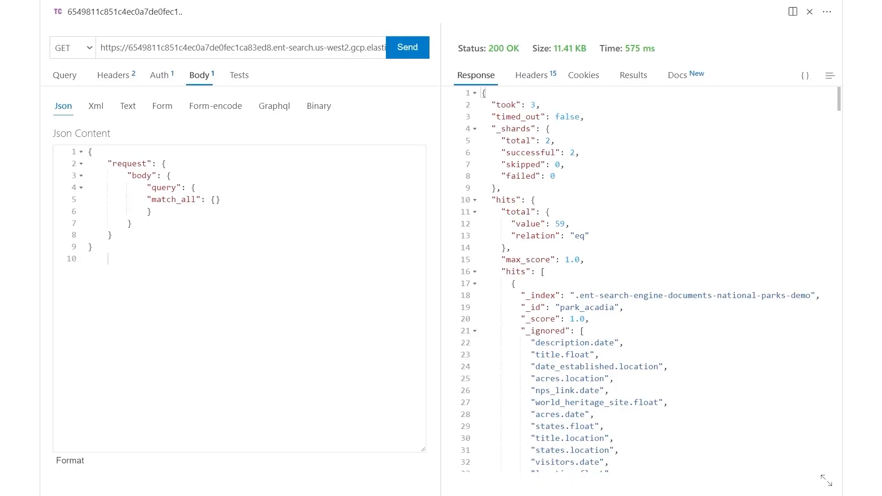
Change the request URL's endpoint after national-parks-demo/ to search_explain
click(362, 47)
key(End)
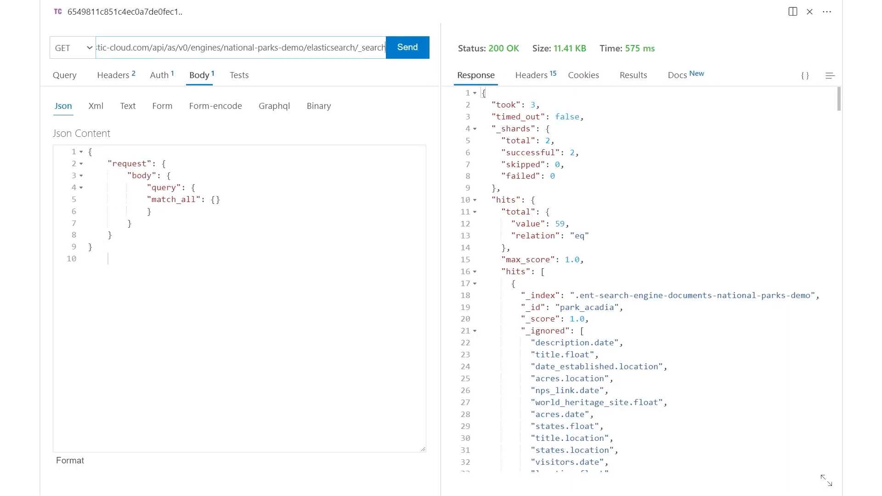
key(BackSpace)
key(BackSpace)
key(BackSpace)
key(BackSpace)
key(BackSpace)
key(BackSpace)
key(BackSpace)
key(BackSpace)
key(BackSpace)
key(BackSpace)
key(BackSpace)
key(BackSpace)
key(BackSpace)
key(BackSpace)
key(BackSpace)
key(BackSpace)
key(BackSpace)
key(BackSpace)
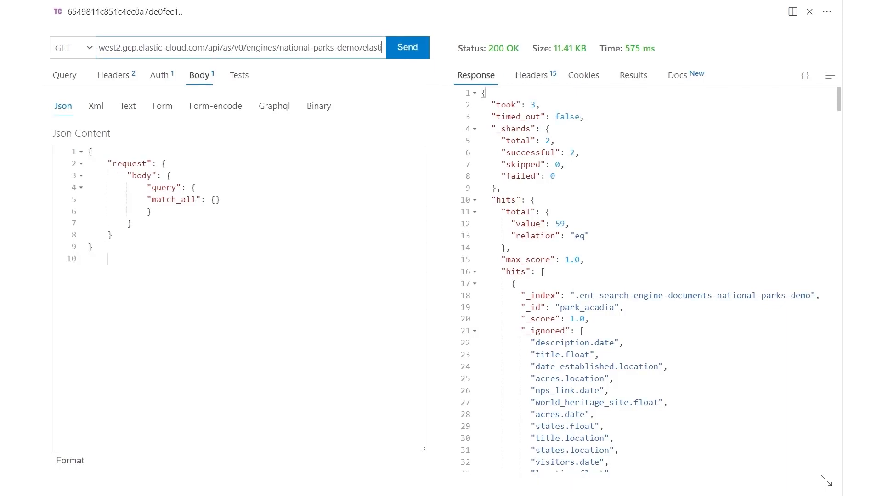
key(BackSpace)
key(BackSpace)
key(BackSpace)
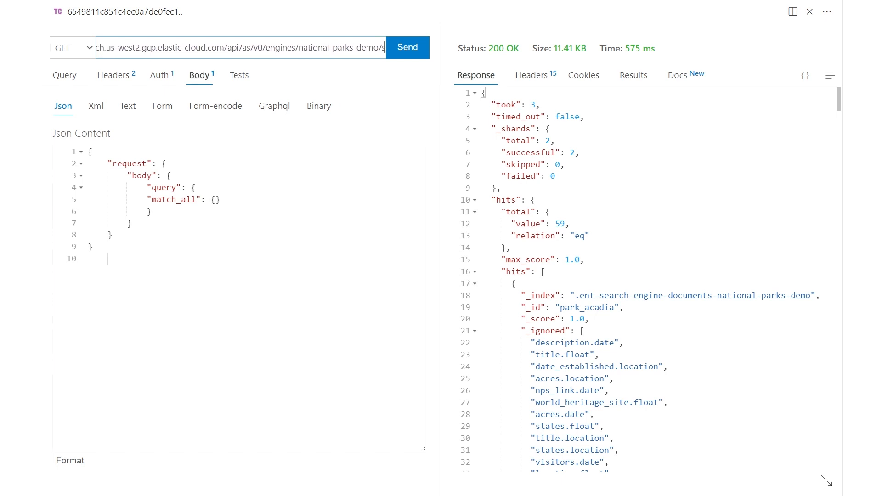
text(search_ex)
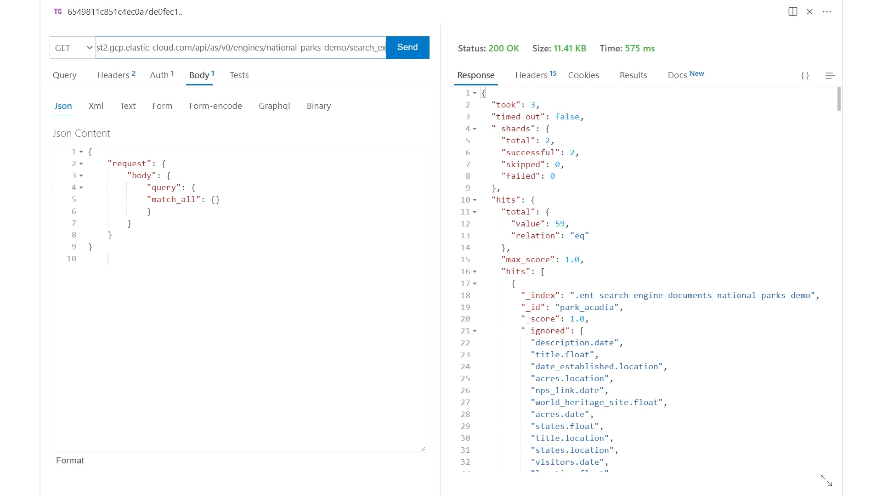
text(plain)
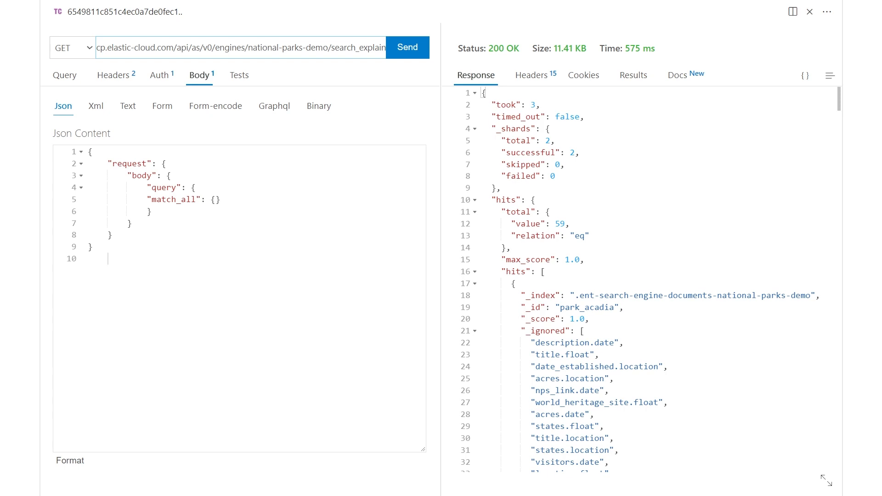
Copy the existing JSON body, replace it with {"query": "everglade"}, and send the request
click(108, 259)
key(ctrl+a)
key(ctrl+c)
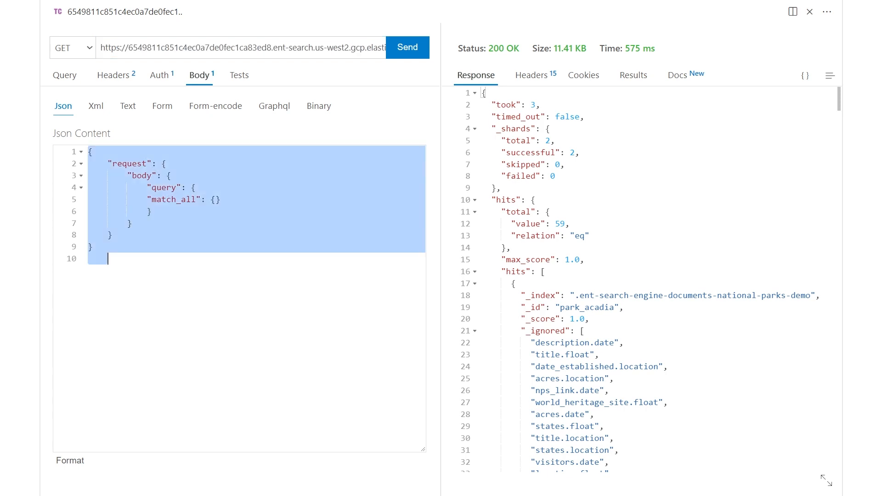
key(BackSpace)
text({)
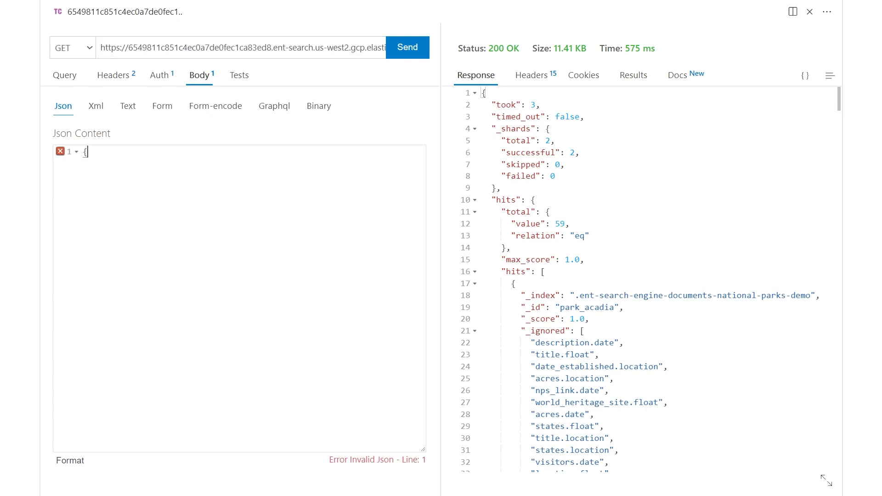
key(Return)
text("query)
text(":)
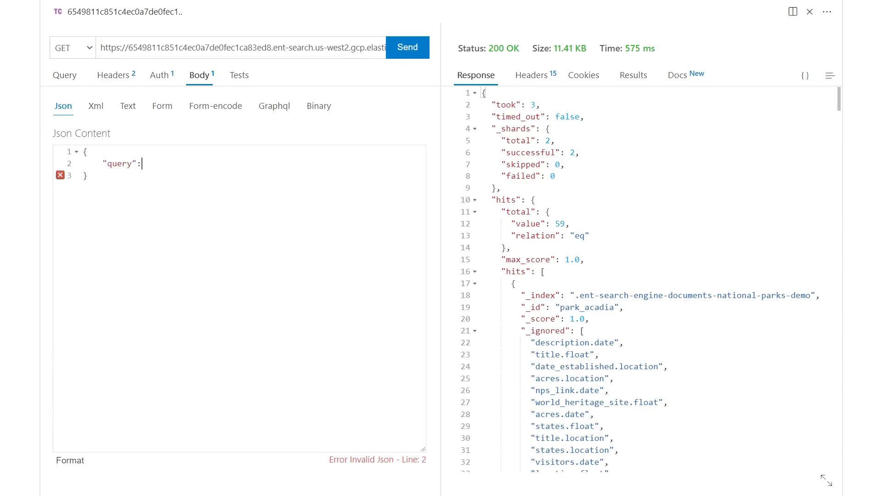
text( "evergl)
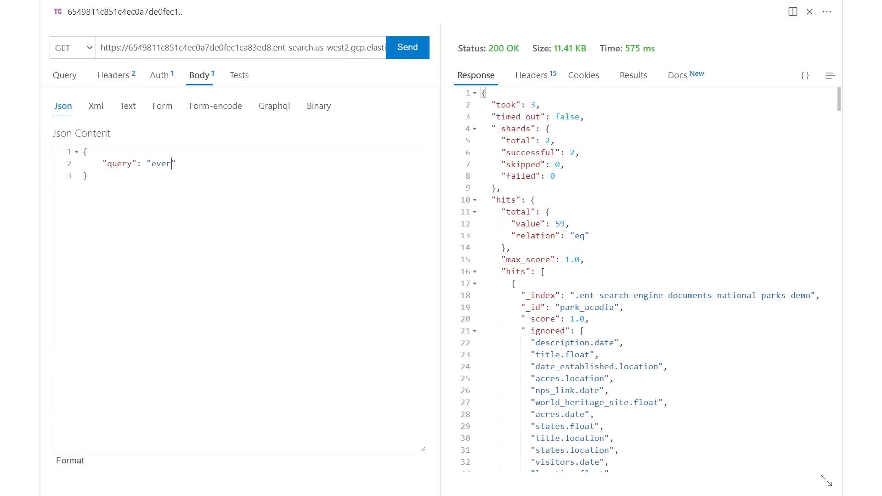
text(ade)
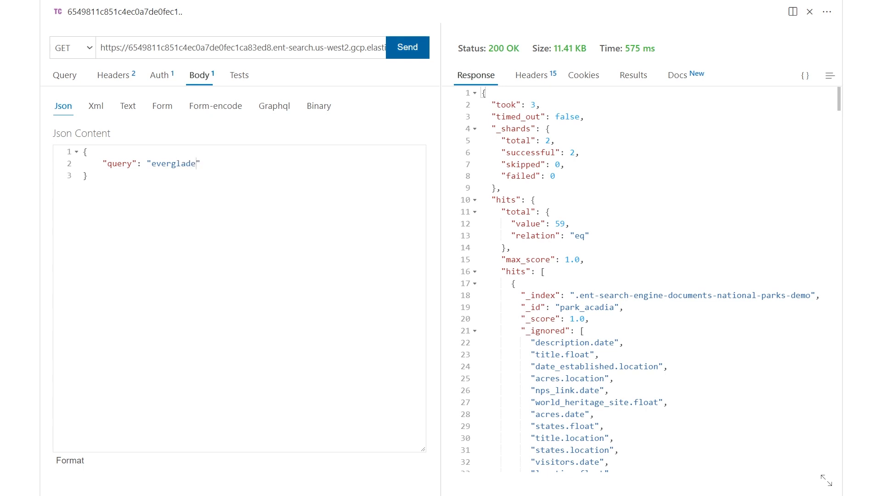
click(408, 47)
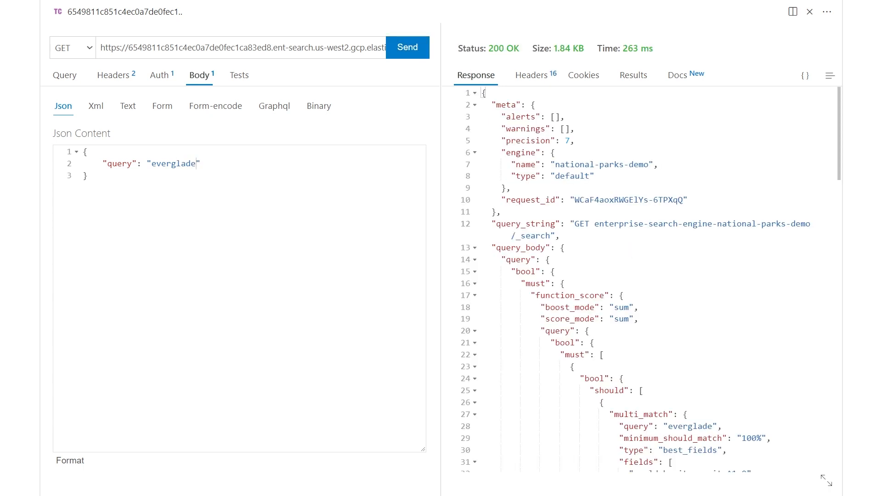
Replace the whole JSON body with the previously copied match_all request
click(87, 175)
key(ctrl+a)
key(ctrl+v)
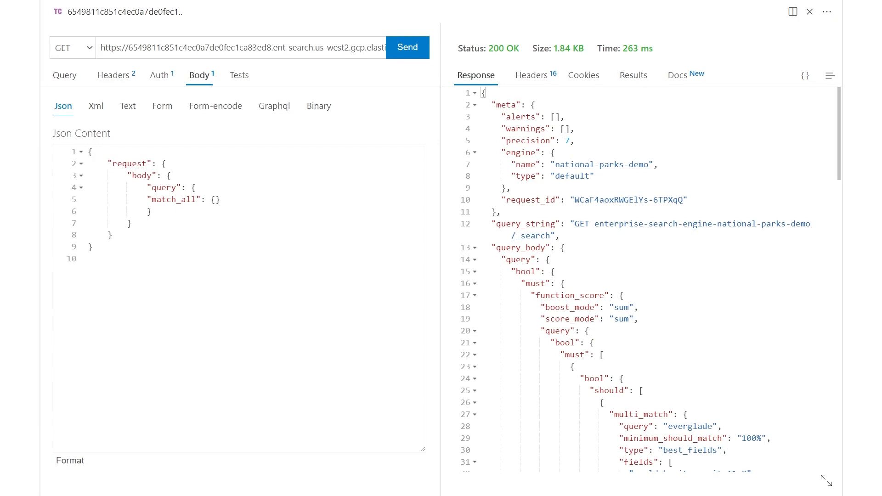
Change the request URL's endpoint after national-parks-demo/ to elasticsearch/_search
click(240, 48)
key(End)
key(BackSpace)
key(BackSpace)
key(BackSpace)
key(BackSpace)
key(BackSpace)
key(BackSpace)
key(BackSpace)
key(BackSpace)
key(BackSpace)
key(BackSpace)
key(BackSpace)
key(BackSpace)
key(BackSpace)
key(BackSpace)
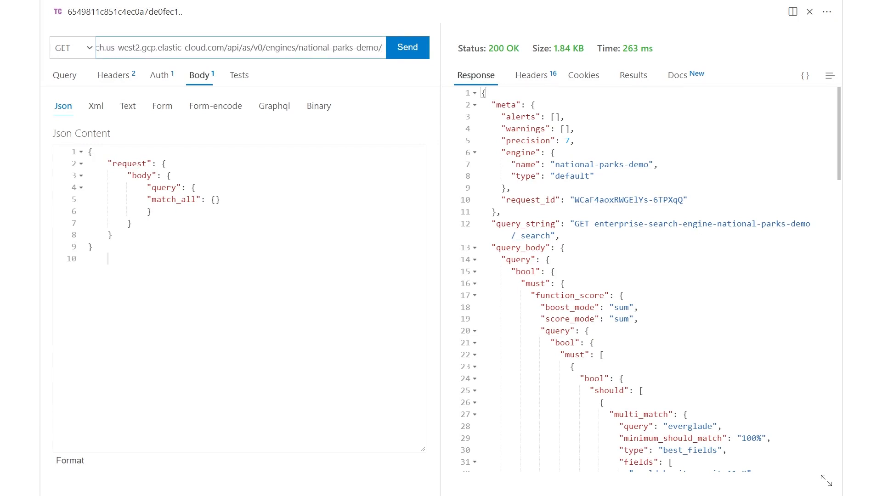
text(elastic)
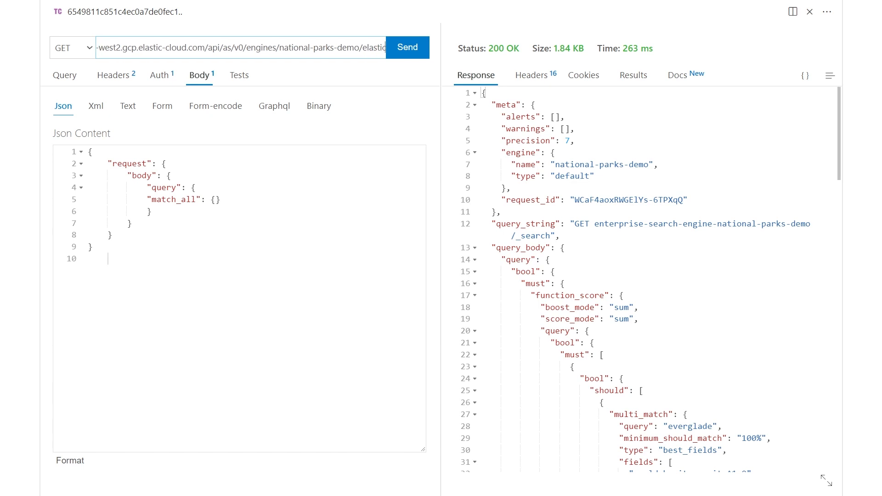
text(search)
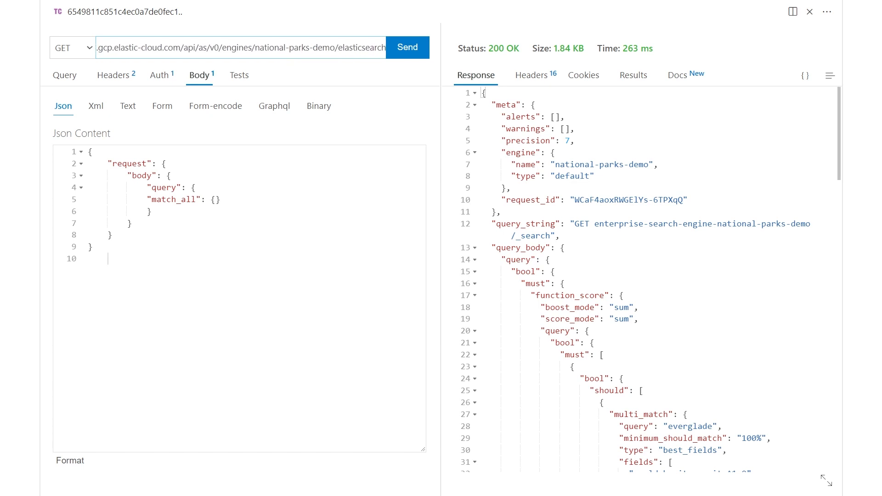
text(/_search)
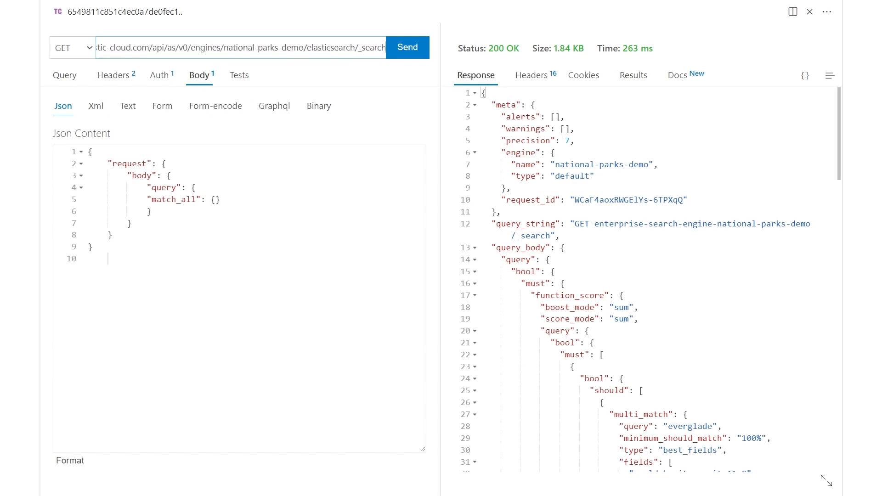
Paste the copied query over the query block in the JSON body and send the request
drag(152, 212, 142, 188)
key(ctrl+v)
click(408, 47)
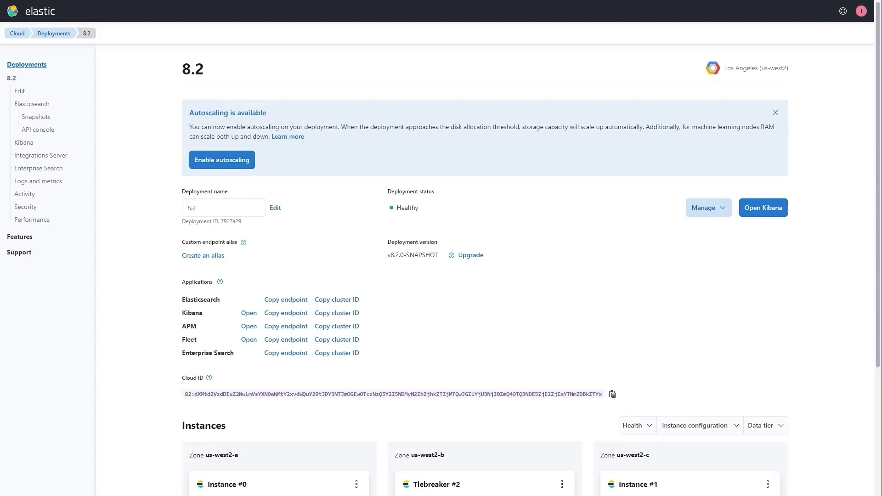
Enable shipping of the deployment's logs and metrics, choose deployment 8.2 as the destination, and save the setting
click(39, 181)
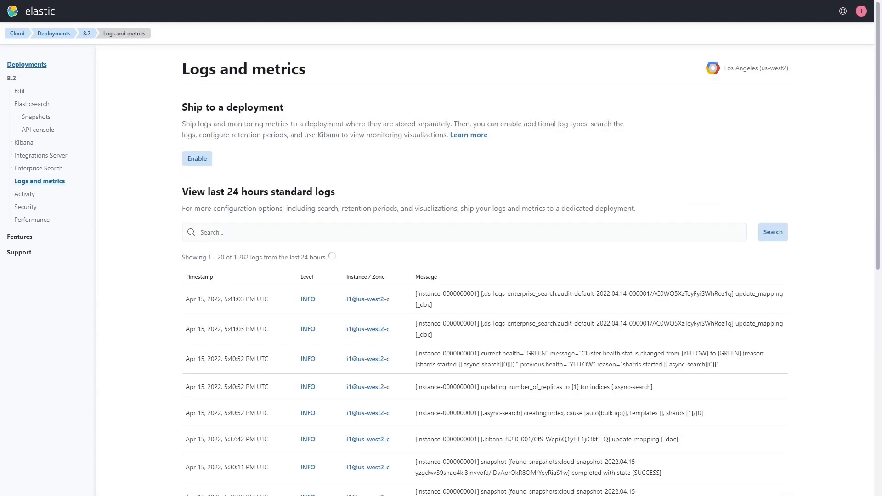
click(197, 159)
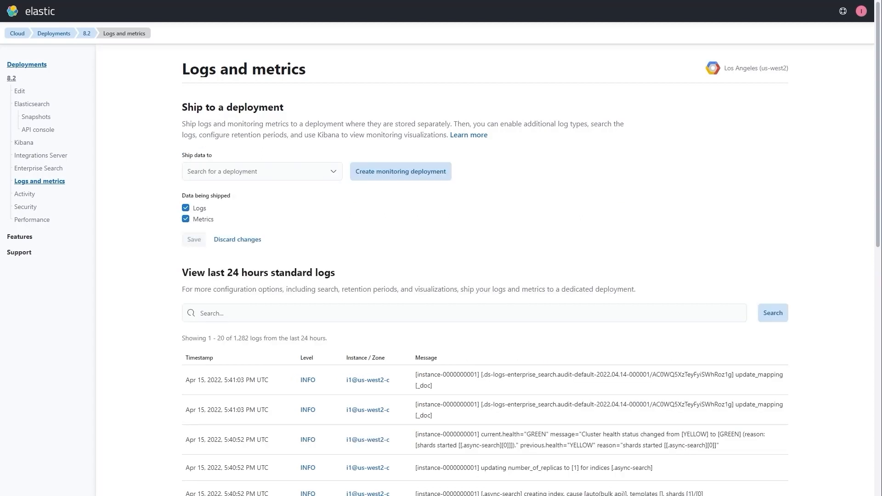
click(262, 171)
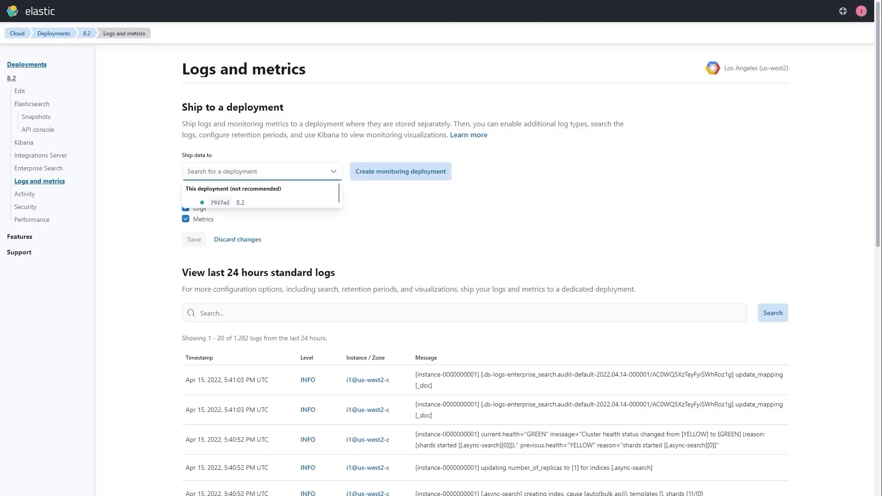
click(223, 203)
click(194, 239)
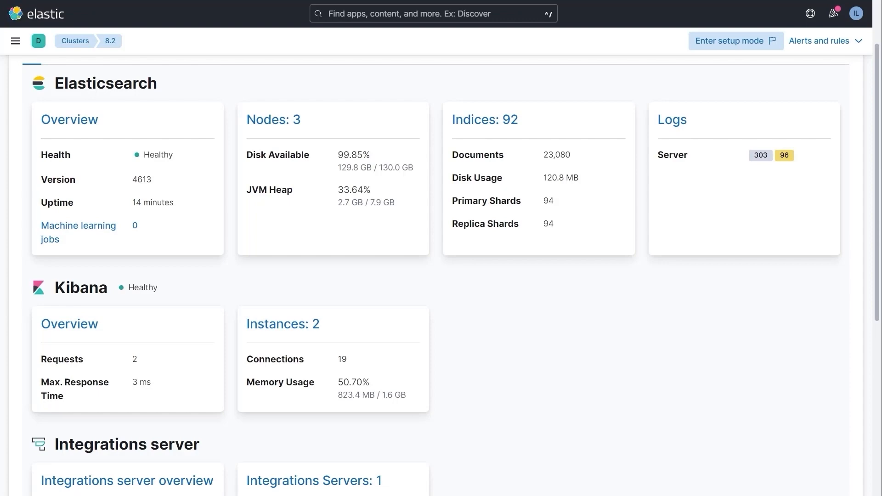
Open the Enterprise Search overview in the 8.2 cluster's monitoring and examine its HTTP and JVM charts
scroll(441, 276, down, 6)
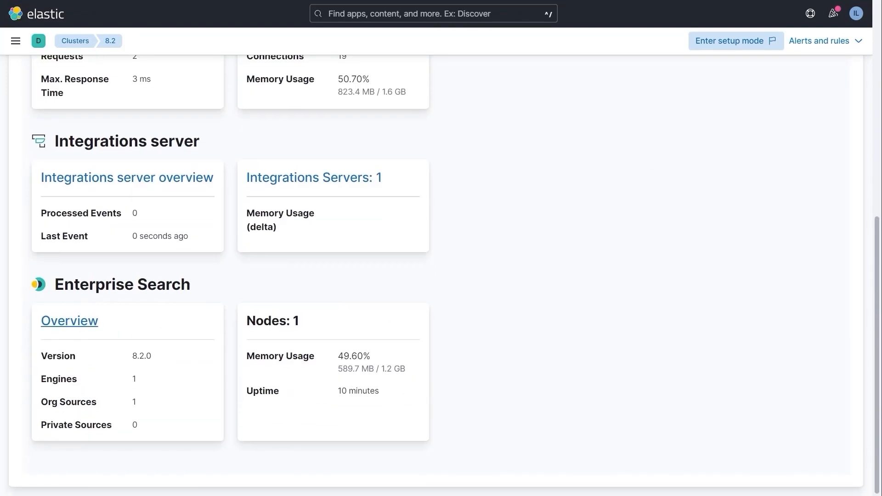
click(69, 320)
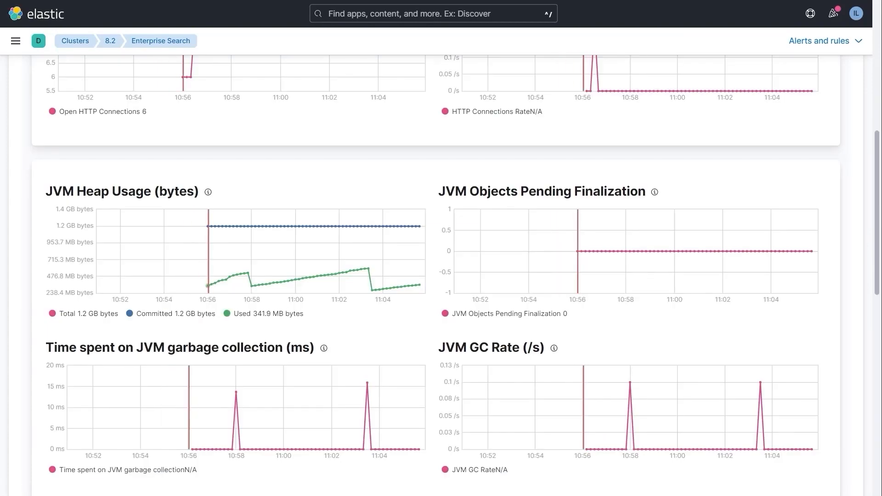
scroll(442, 276, up, 8)
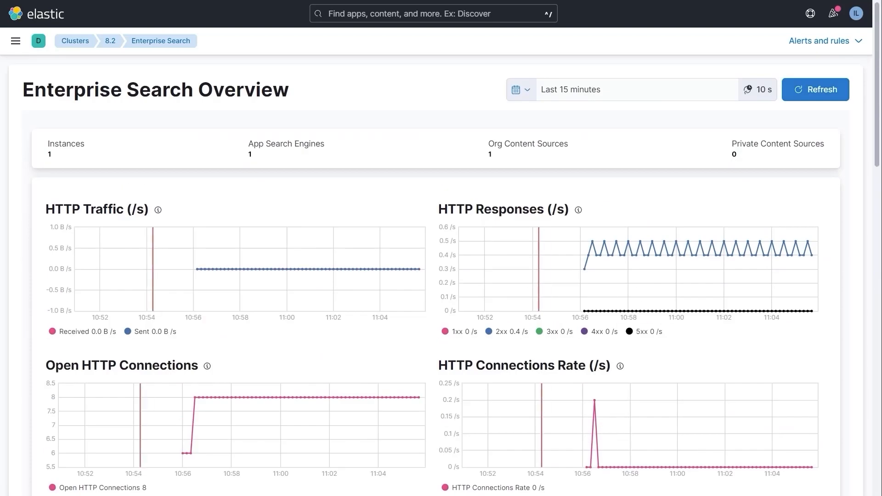
scroll(442, 276, down, 8)
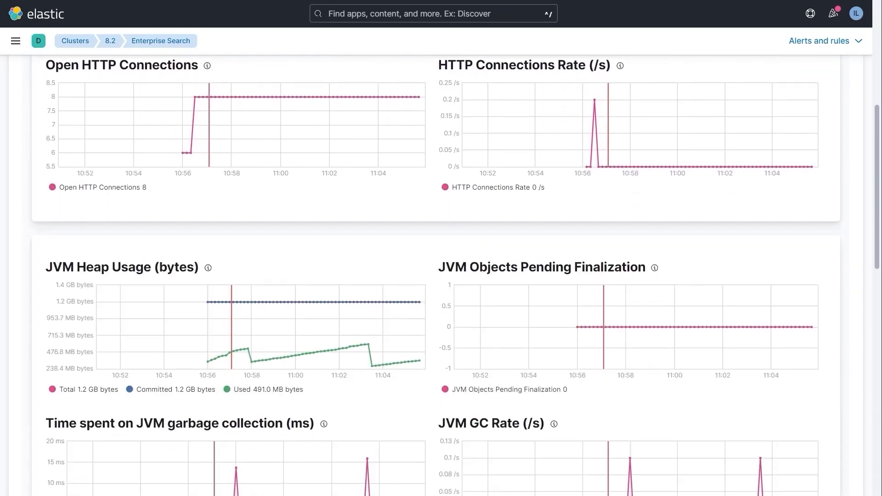
scroll(441, 276, down, 9)
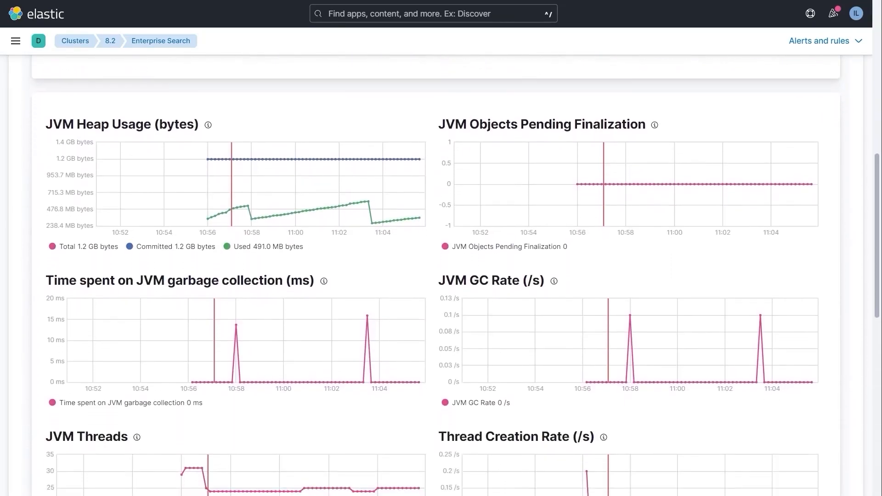
scroll(442, 276, down, 3)
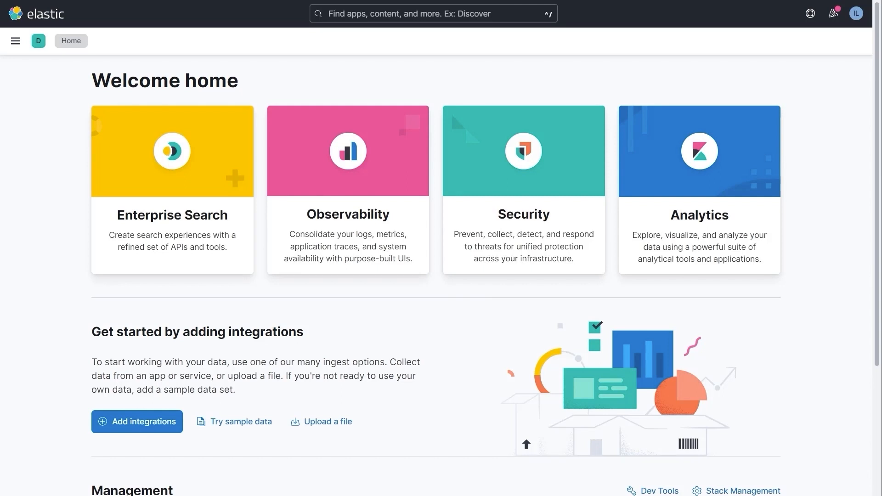
Open the Observability log stream and filter its entries with event.dataset : "enterprise-search-audit"
click(16, 40)
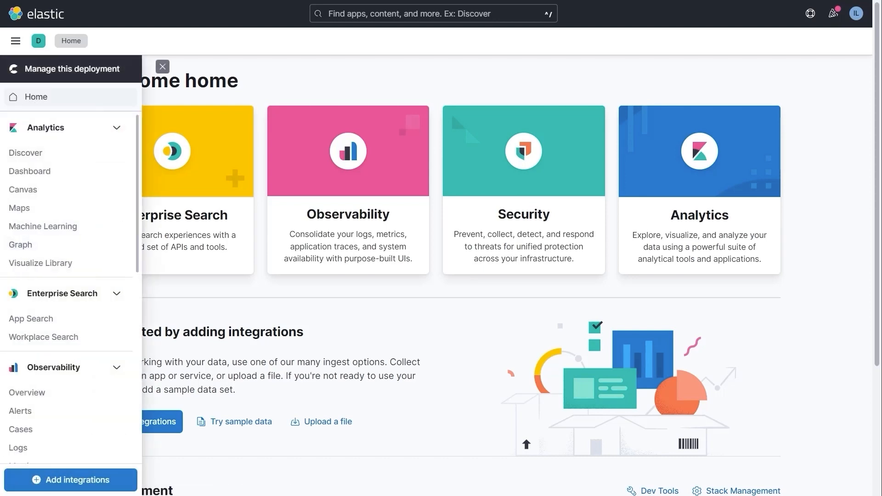
click(32, 446)
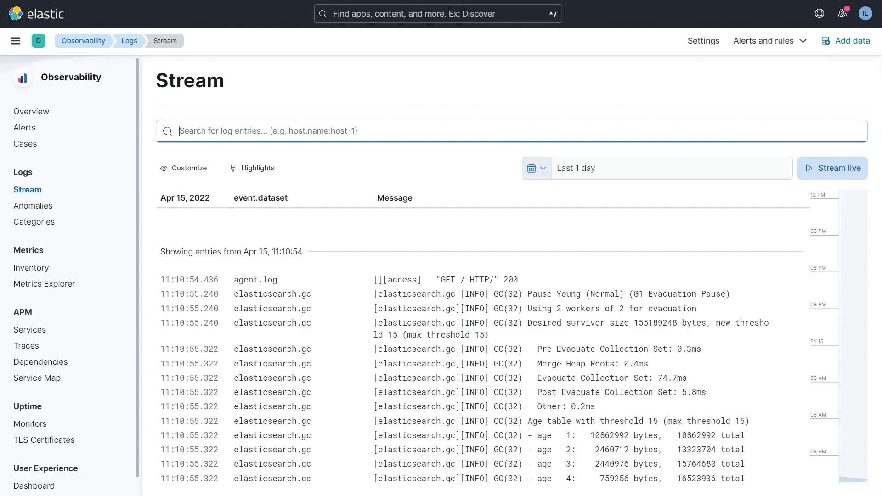
text(event.dataset : "enterprise-search-audit")
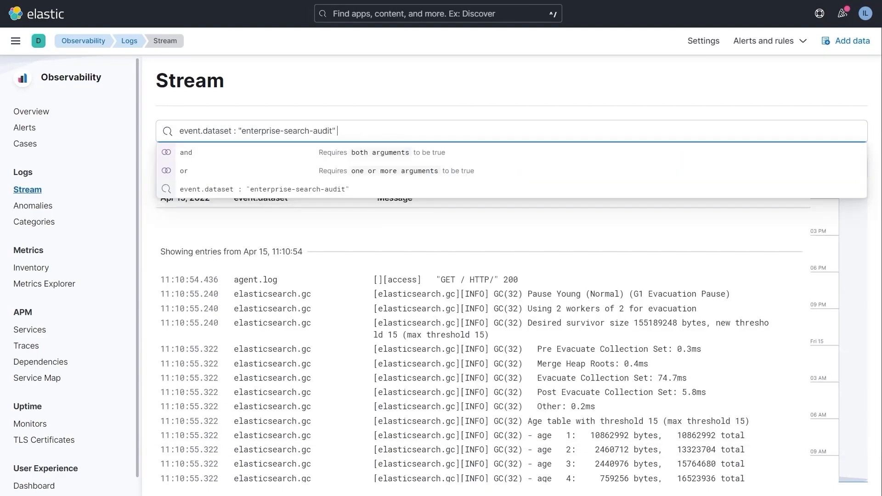
key(Return)
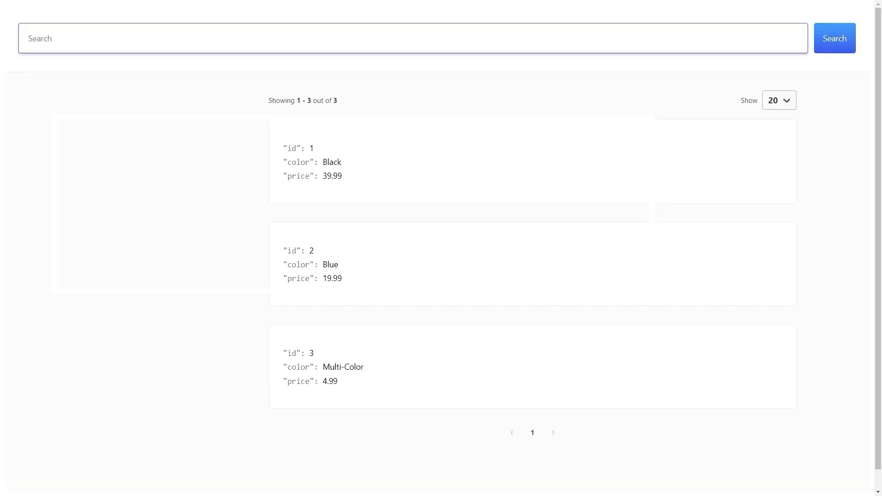
Enter "Sweat" as the query on the search page listing items by id, color and price
text(Sweat)
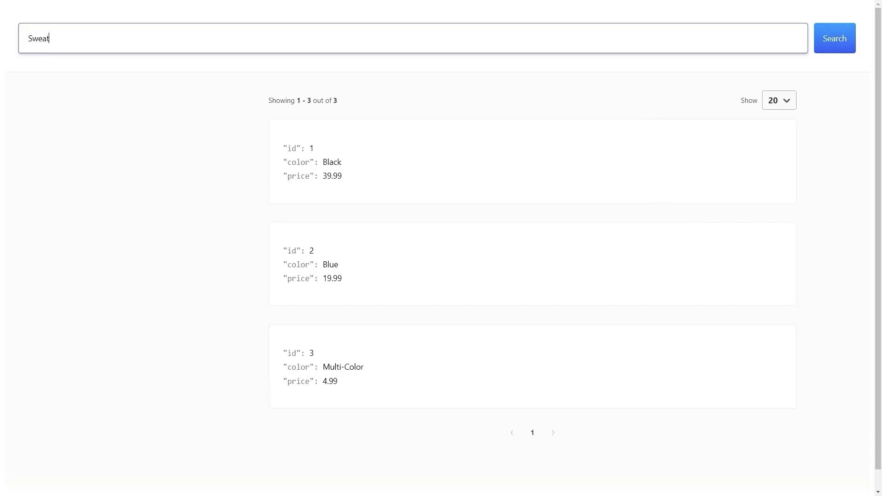